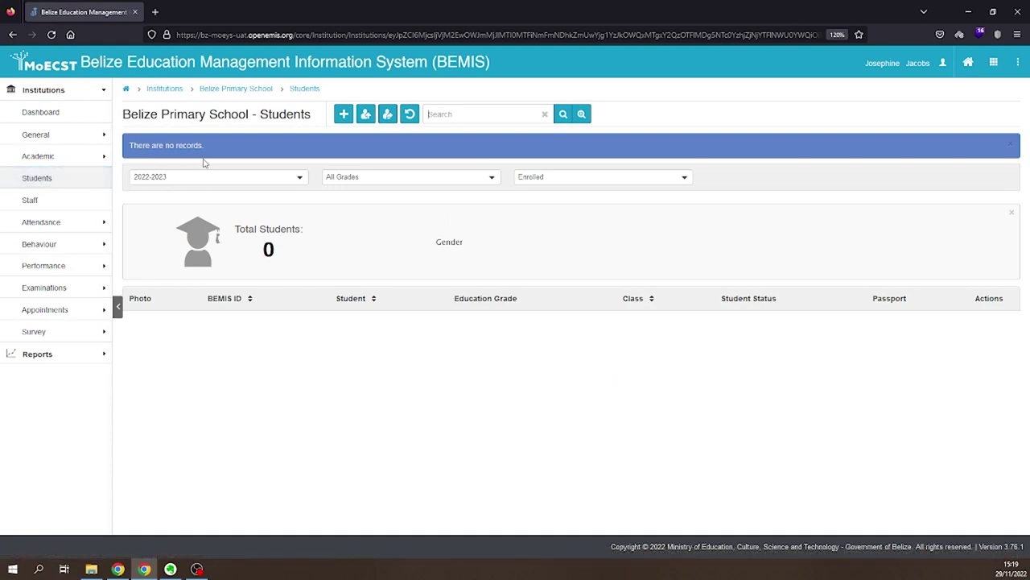
Open the student promotion form and set the academic periods from 2021-2022 to 2022-2023
click(365, 114)
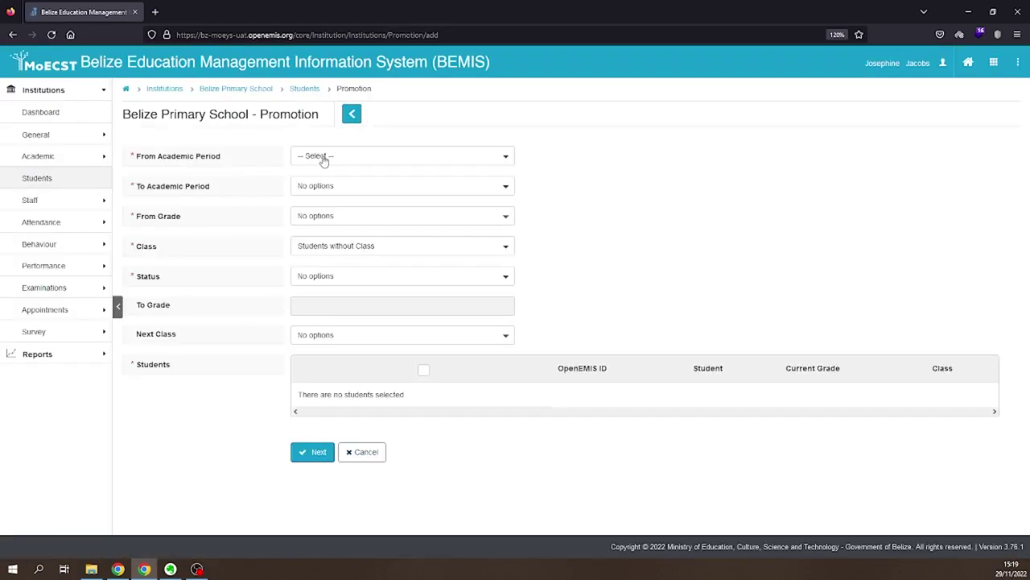
click(323, 159)
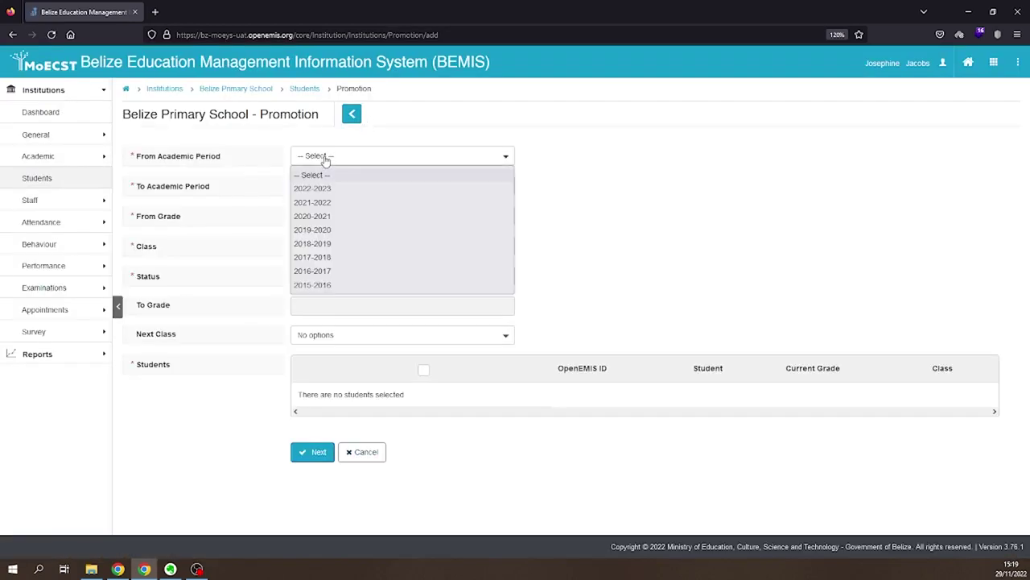
click(314, 203)
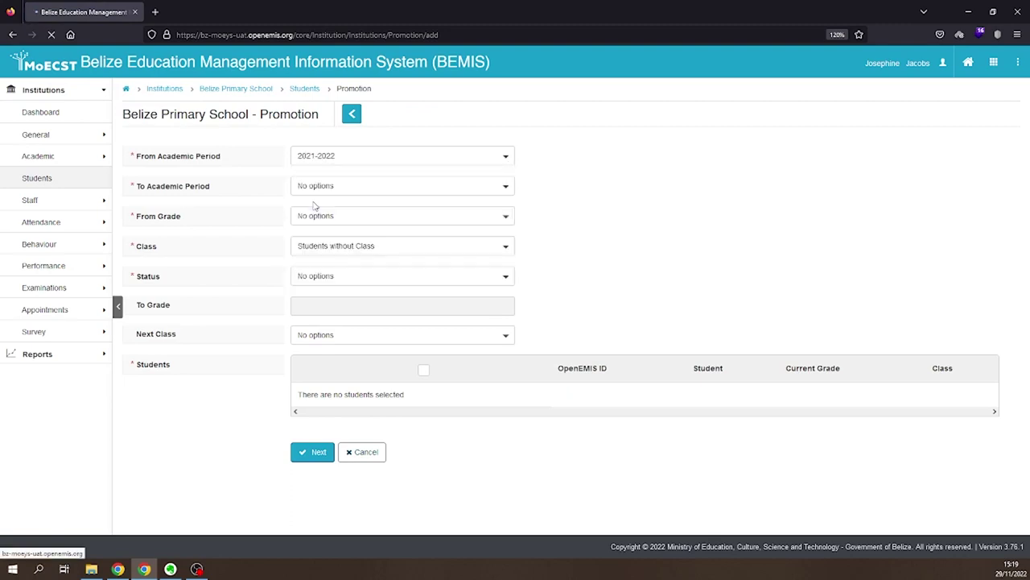
click(316, 192)
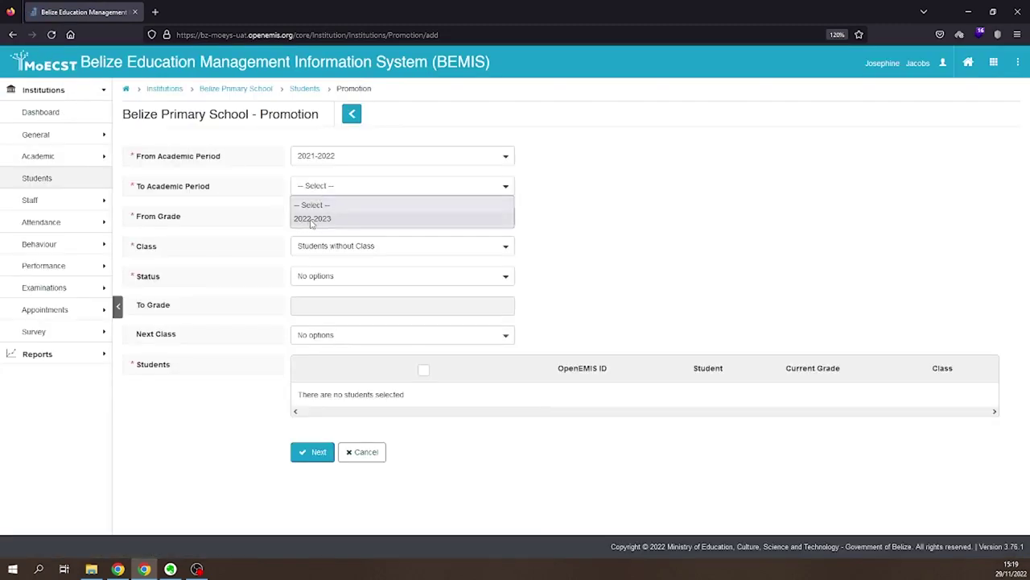
click(311, 219)
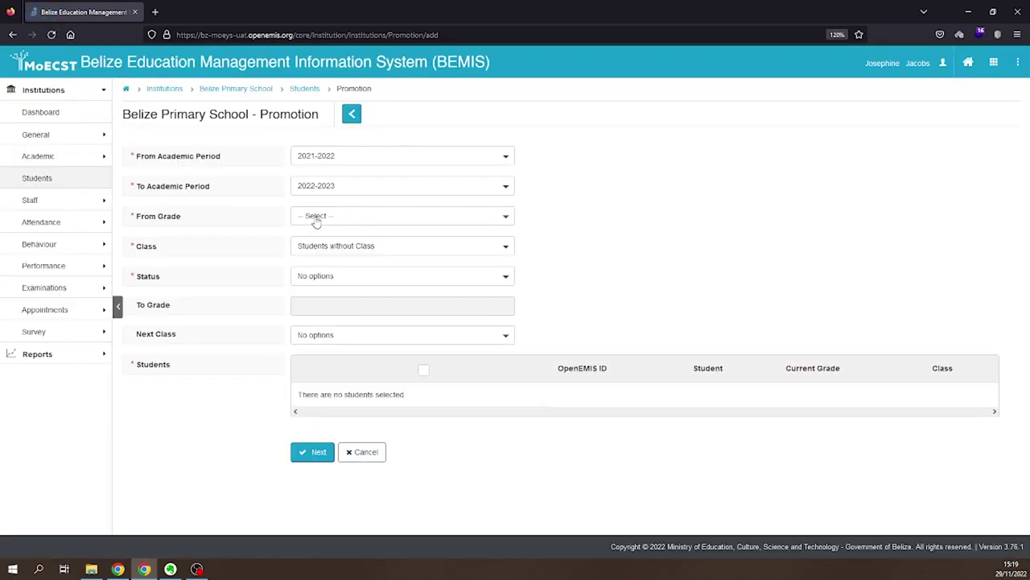
Set the originating grade to Primary Education Standard V and the class to Standard V-TV
click(316, 222)
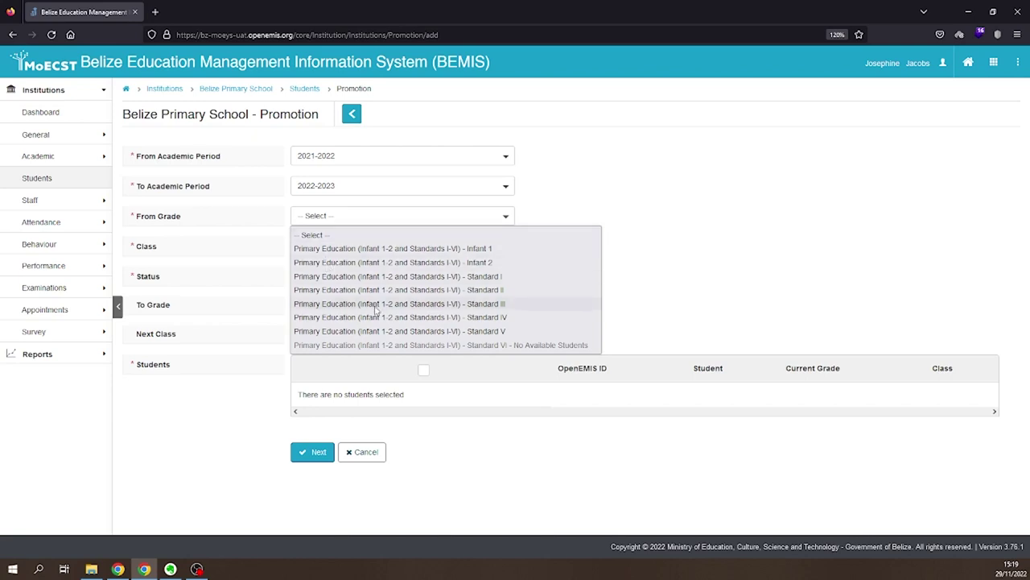
click(471, 334)
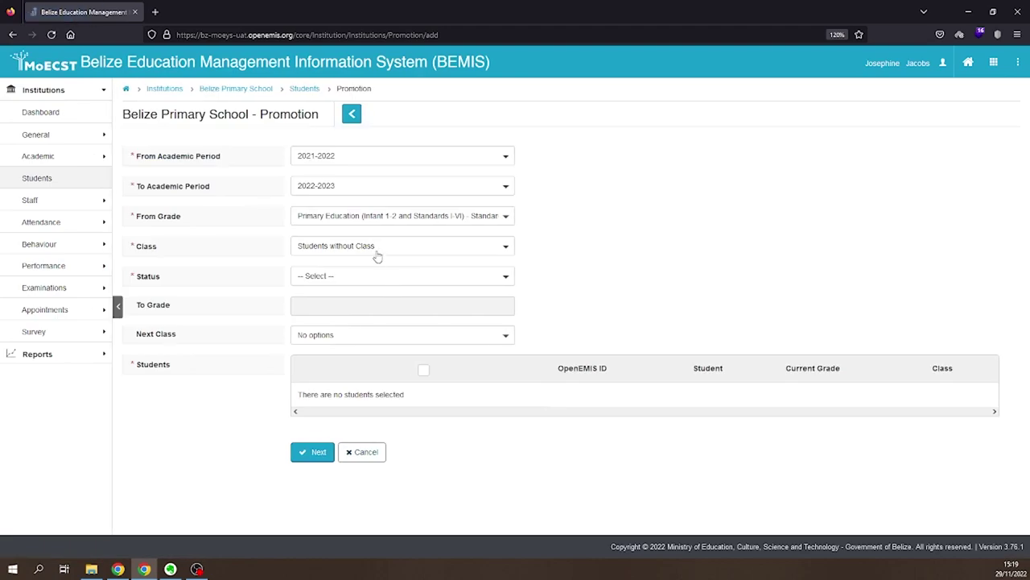
click(376, 252)
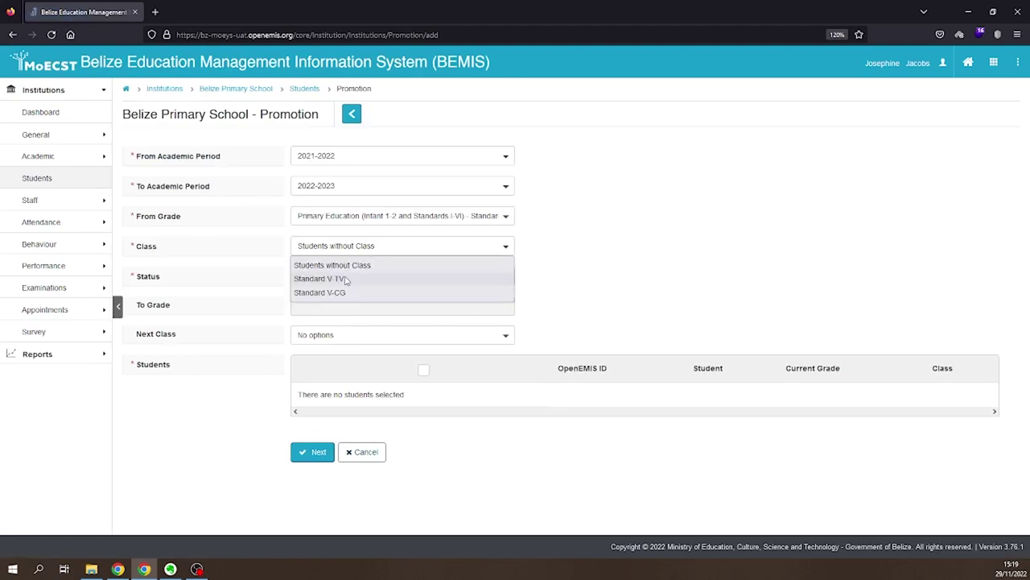
click(344, 278)
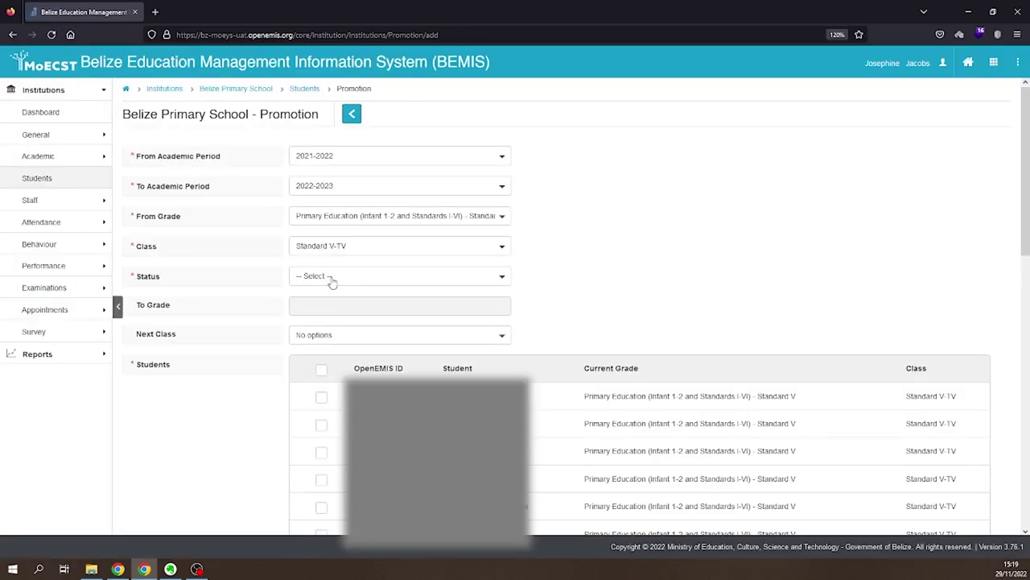
Set the status to Promoted, the destination grade to Primary Education Standard VI and the next class to Standard VI-A
click(330, 279)
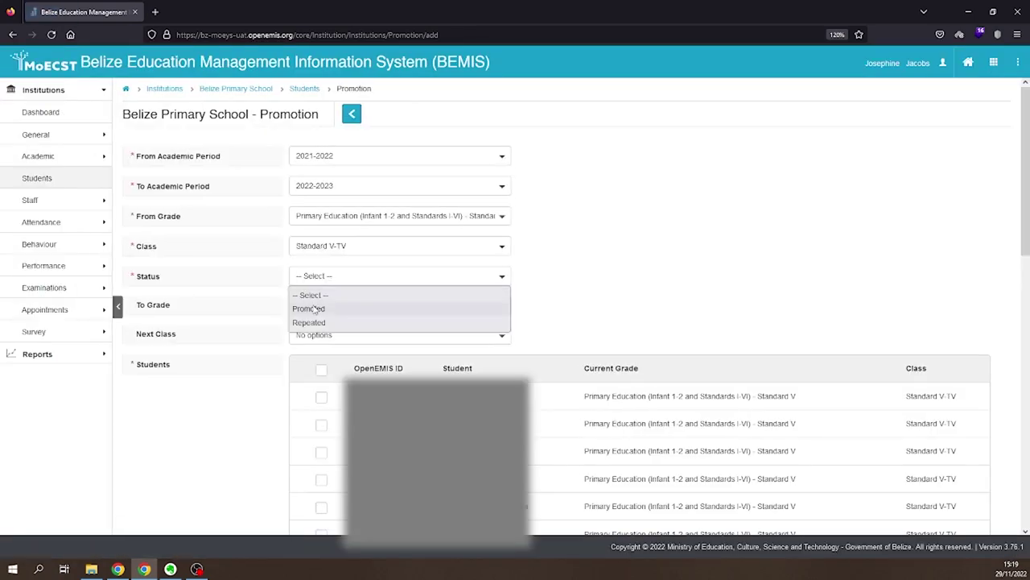
click(313, 309)
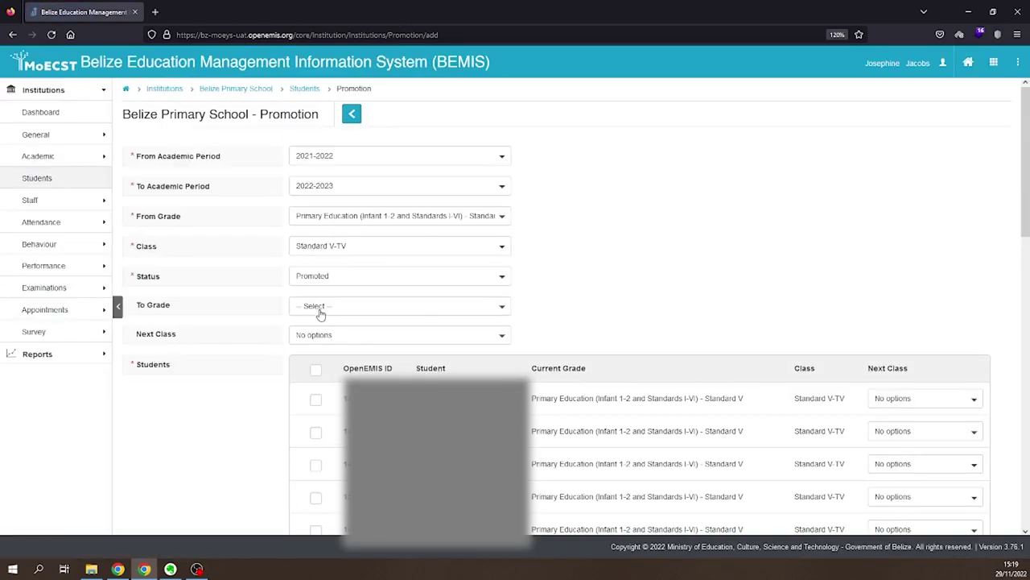
click(319, 310)
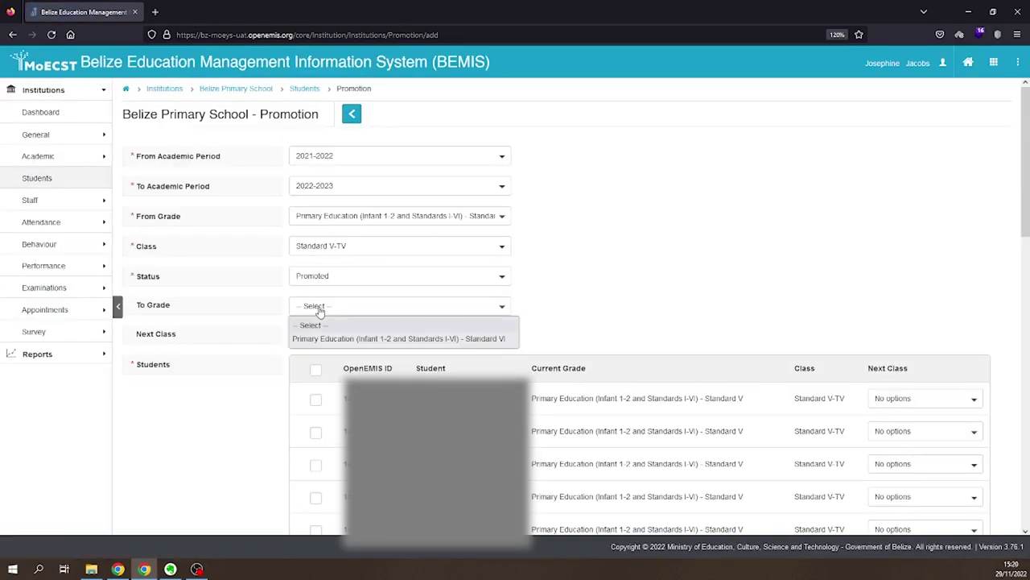
click(476, 340)
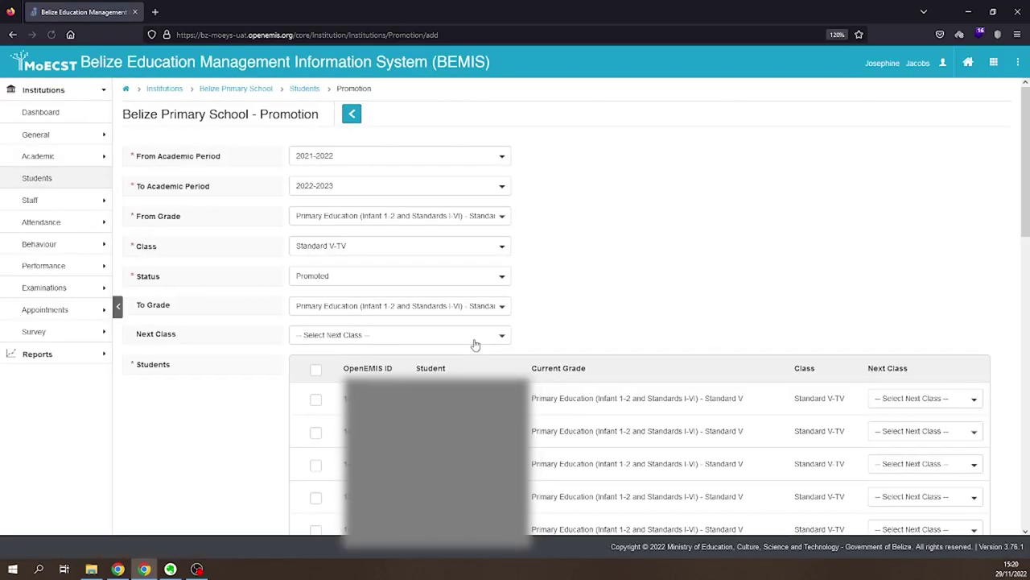
click(471, 342)
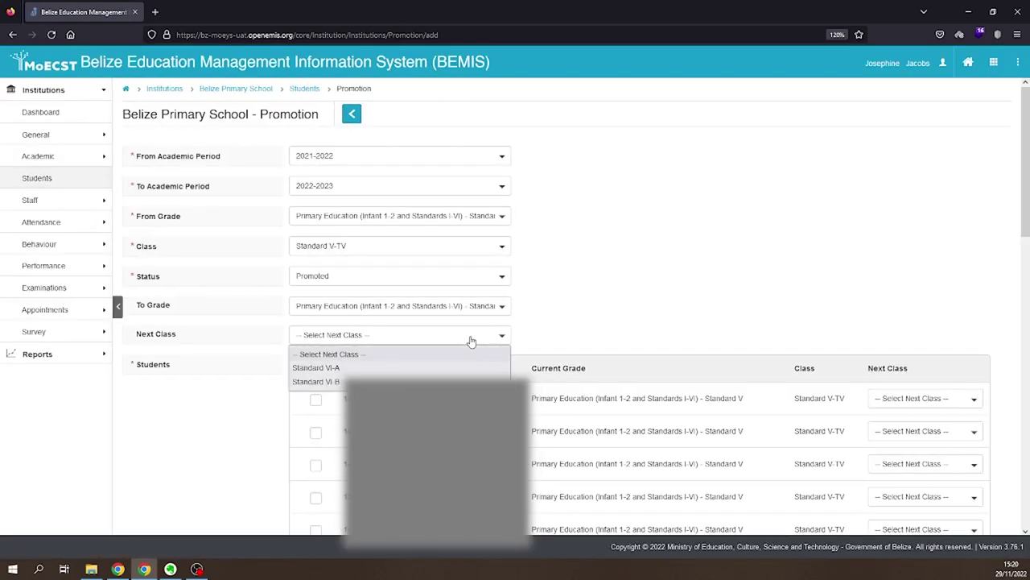
click(337, 368)
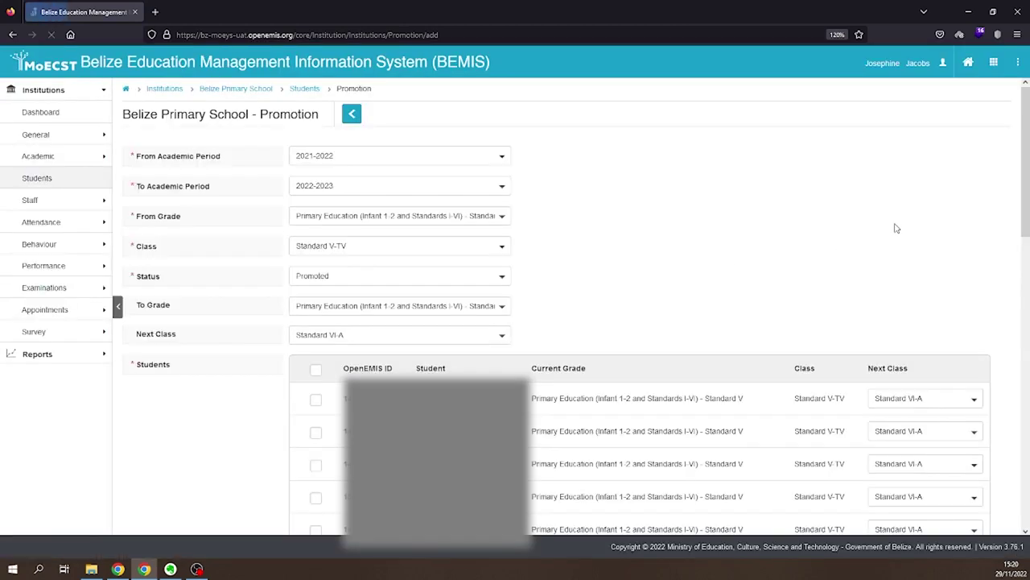
Select every listed Standard V-TV student individually for promotion, except the thirteenth and fourteenth in the list
drag(1023, 173, 1021, 271)
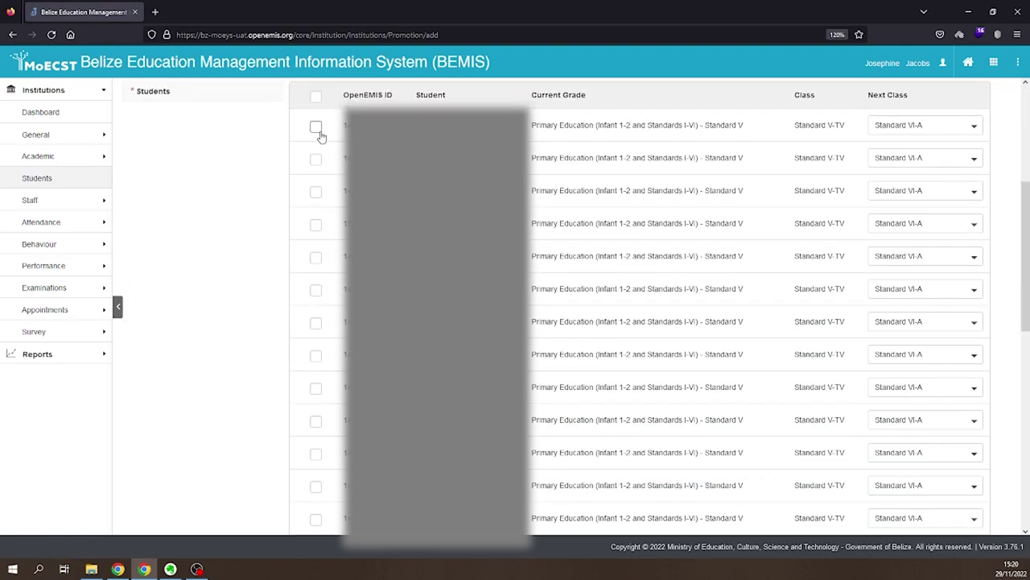
click(315, 126)
click(316, 158)
click(315, 192)
click(315, 224)
click(316, 258)
click(315, 290)
click(316, 322)
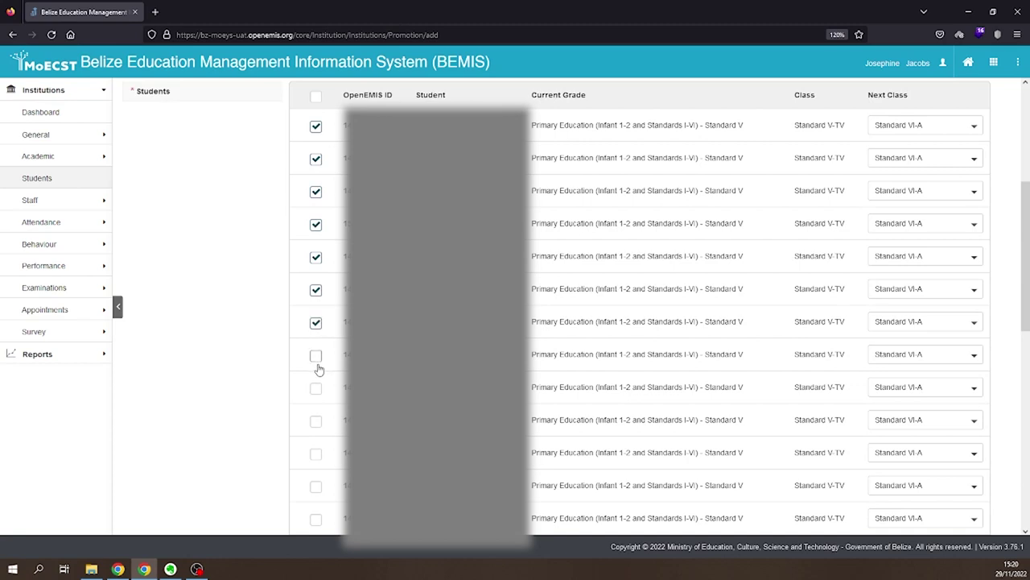
click(316, 354)
click(315, 388)
click(316, 420)
click(316, 454)
click(316, 487)
drag(1020, 270, 1018, 387)
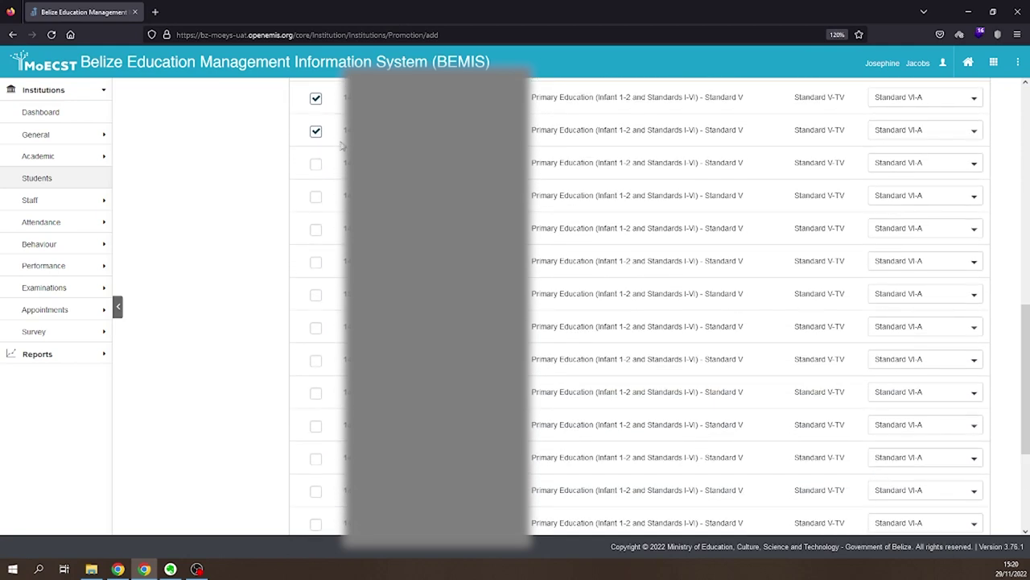
click(315, 231)
click(315, 264)
click(317, 295)
click(317, 329)
click(317, 362)
click(316, 394)
click(316, 426)
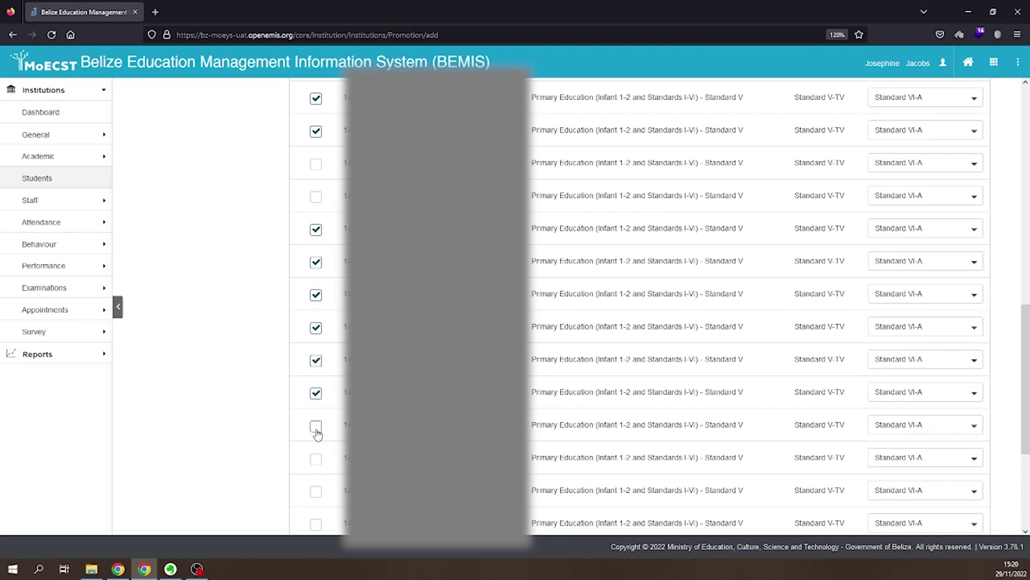
click(316, 459)
click(316, 491)
drag(1024, 350, 1023, 423)
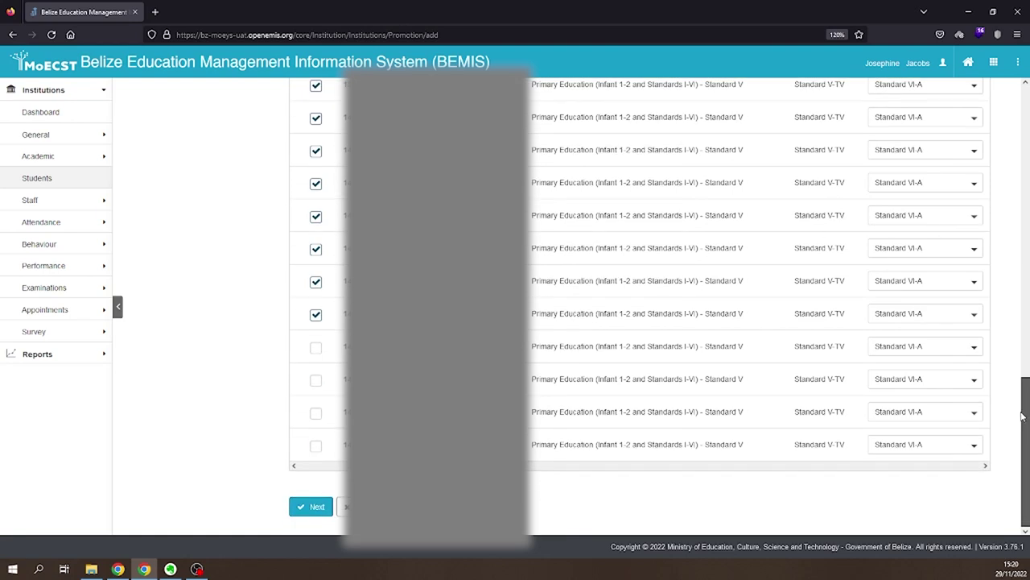
click(317, 379)
click(316, 413)
click(316, 445)
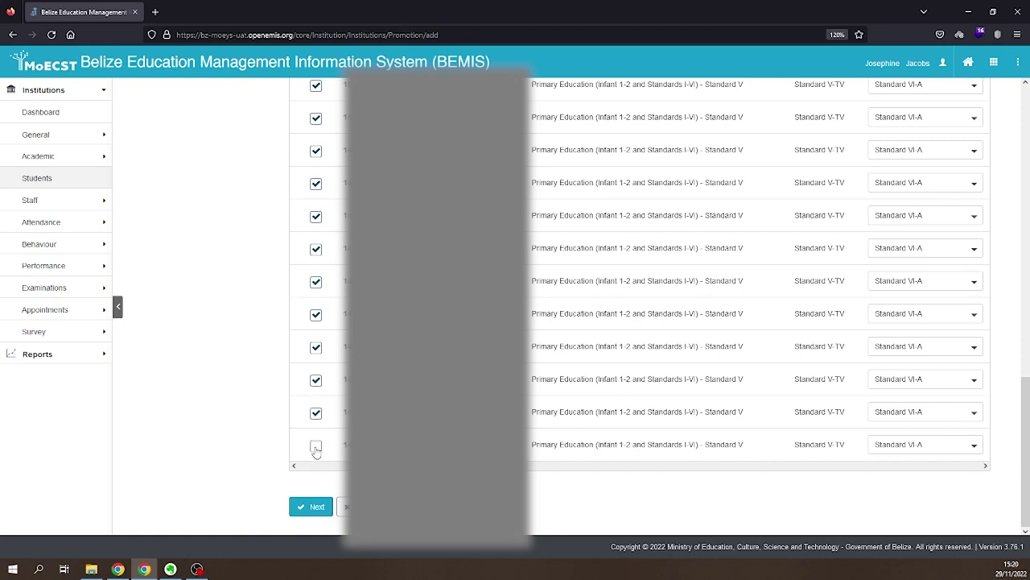
Proceed to the promotion review, check the listed students through to the end and confirm the promotion
click(310, 503)
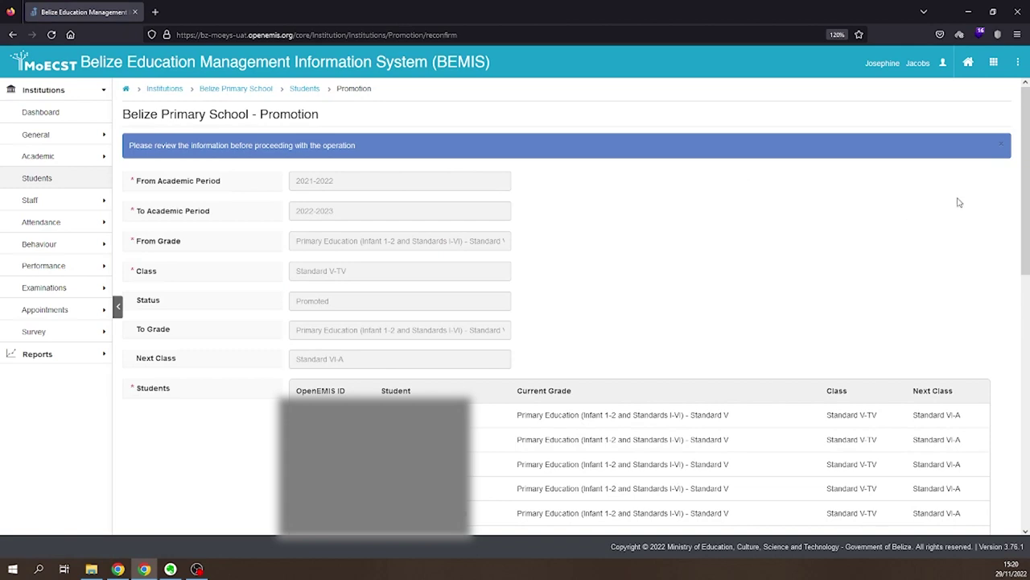
drag(1021, 166, 1028, 271)
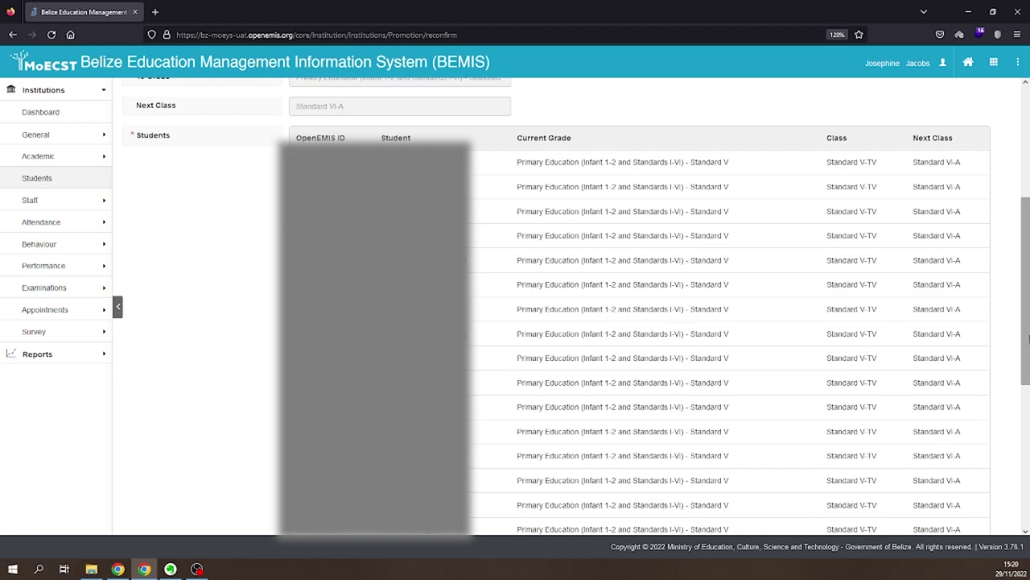
drag(1027, 325, 1026, 470)
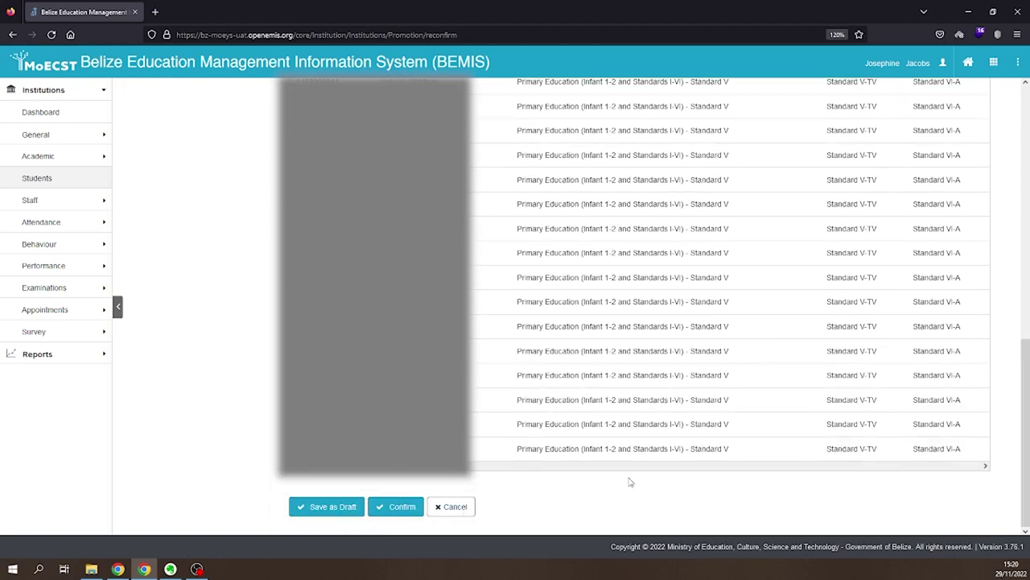
click(402, 503)
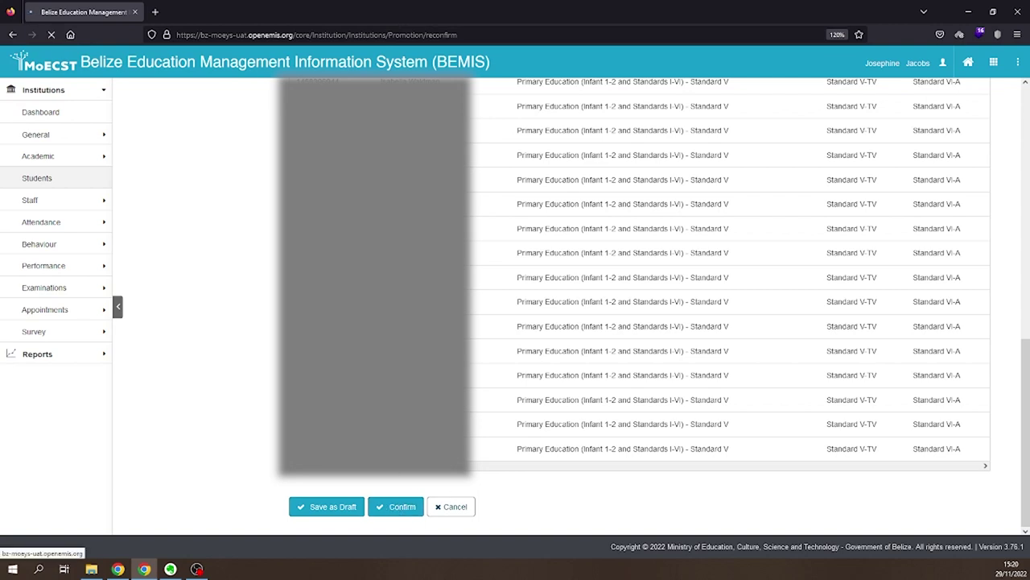